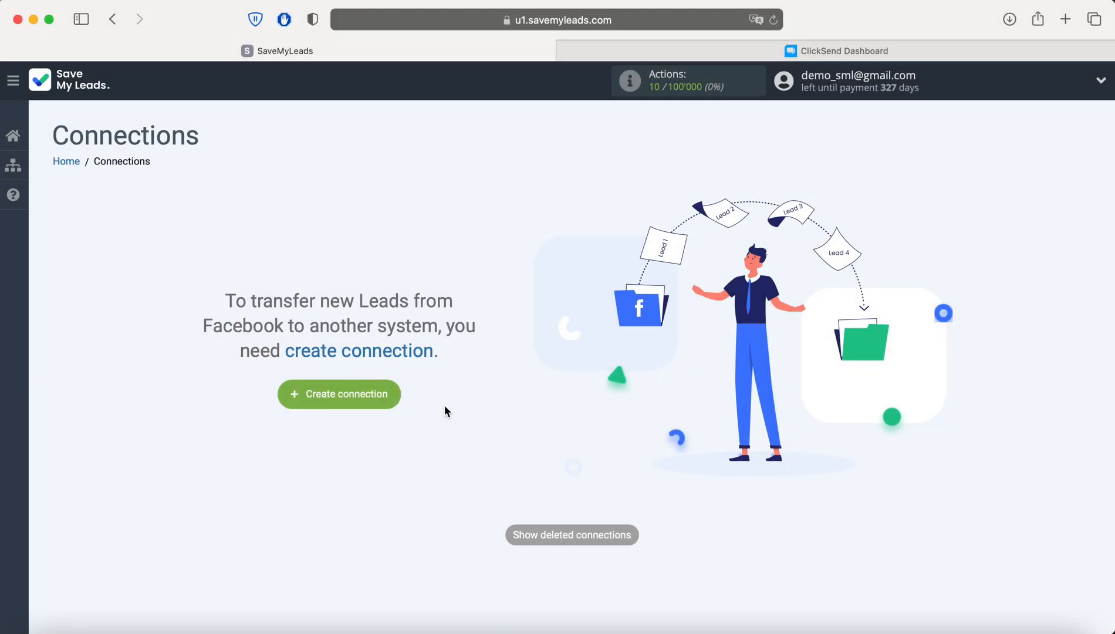
Create a new connection that transfers leads to ClickSend with the Add Contacts action.
click(379, 393)
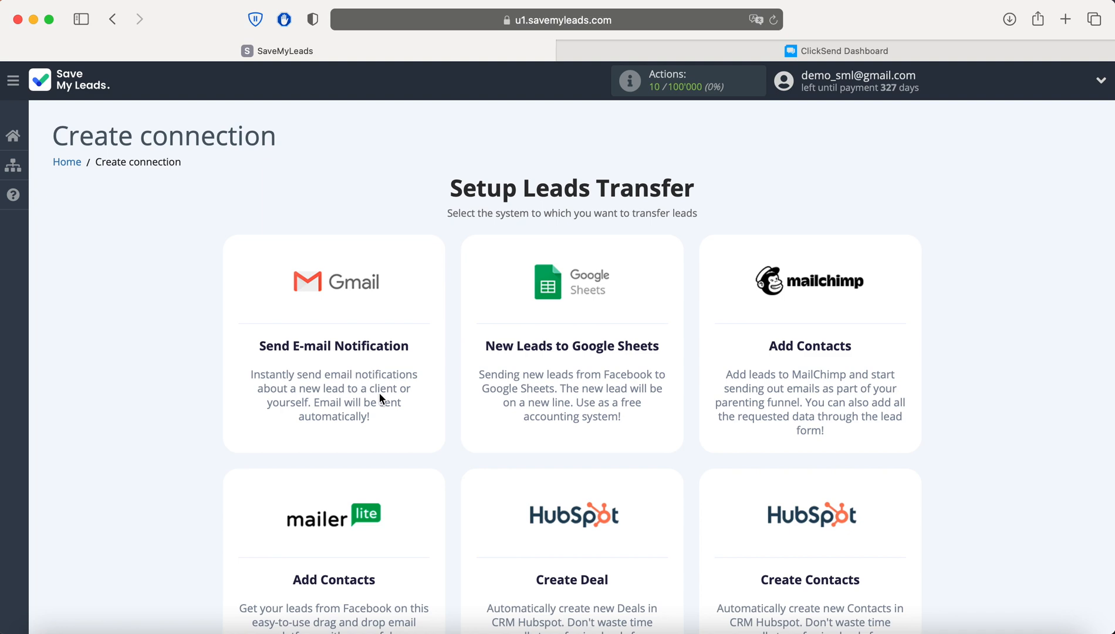
scroll(379, 398, down, 5)
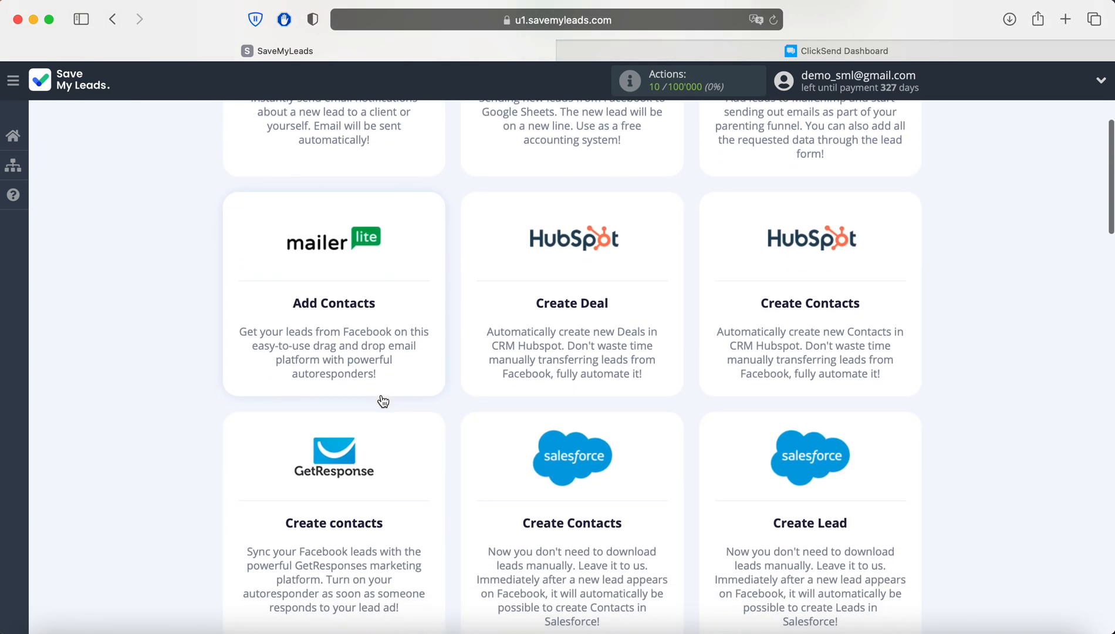
scroll(382, 401, down, 10)
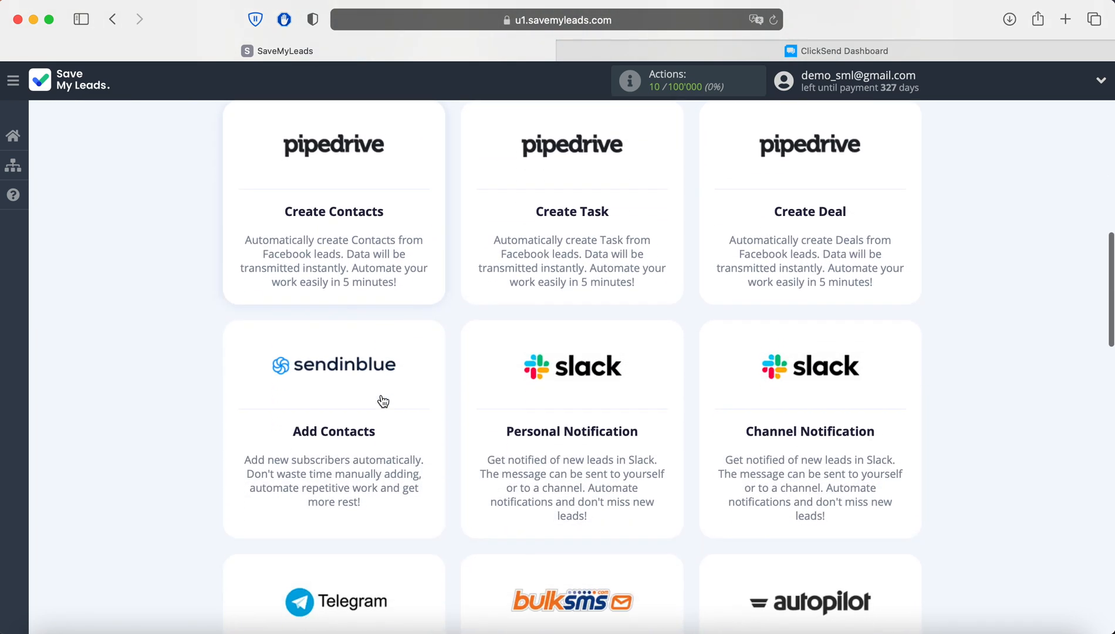
scroll(382, 400, down, 7)
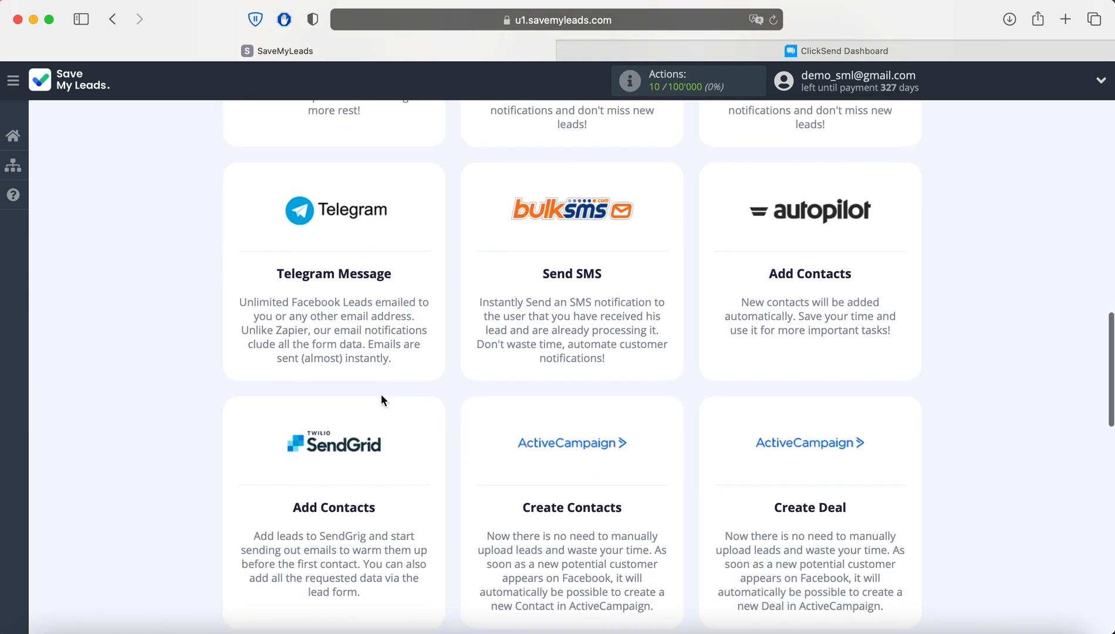
scroll(383, 401, down, 8)
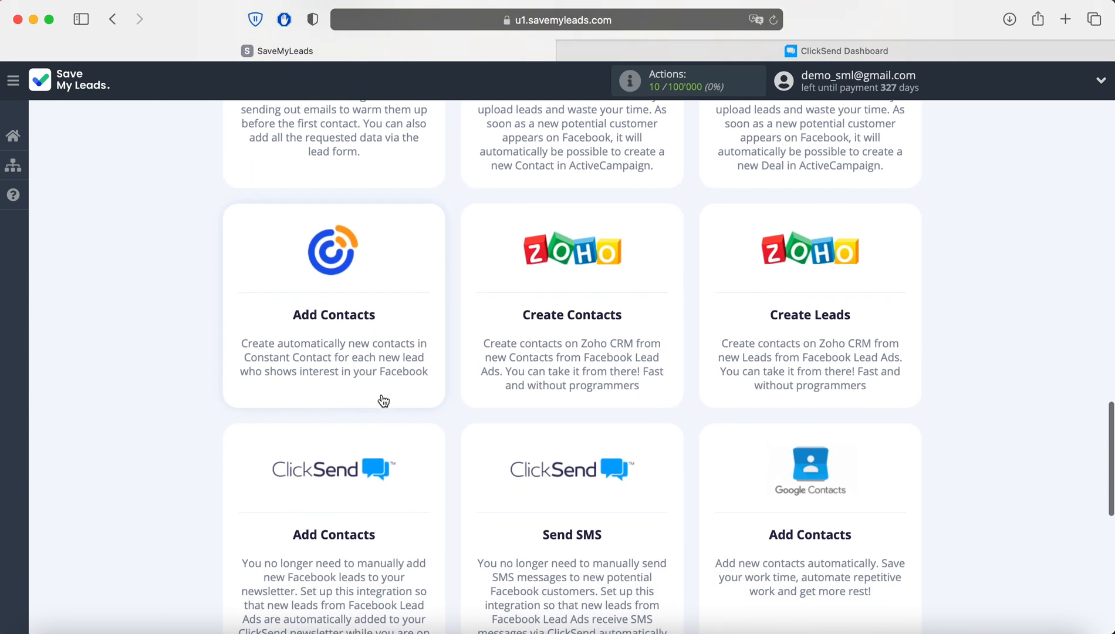
scroll(383, 400, down, 1)
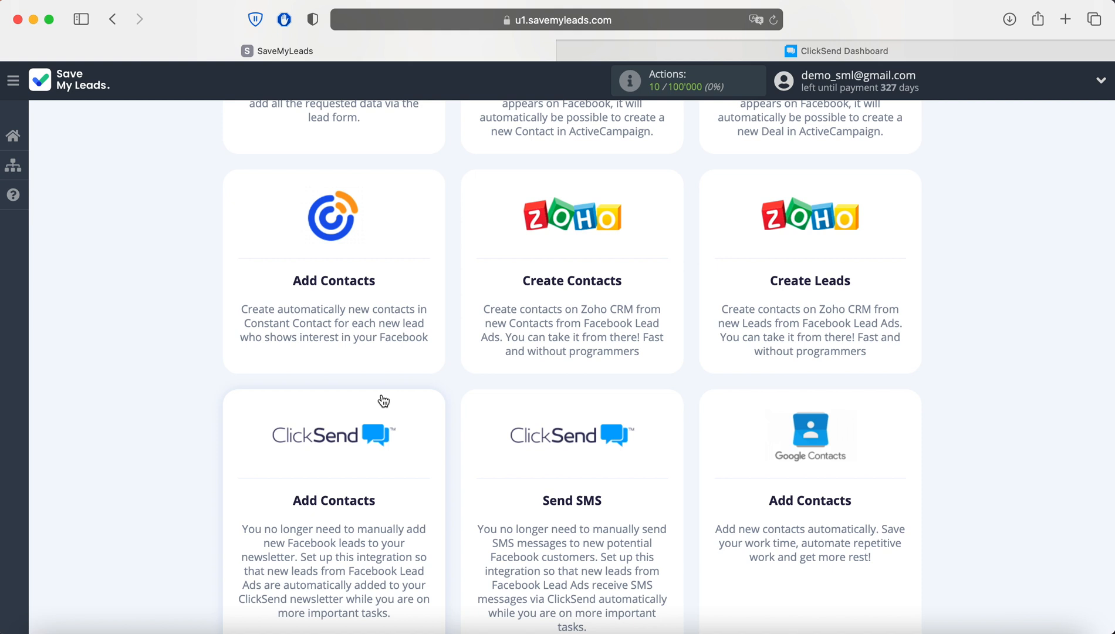
click(325, 433)
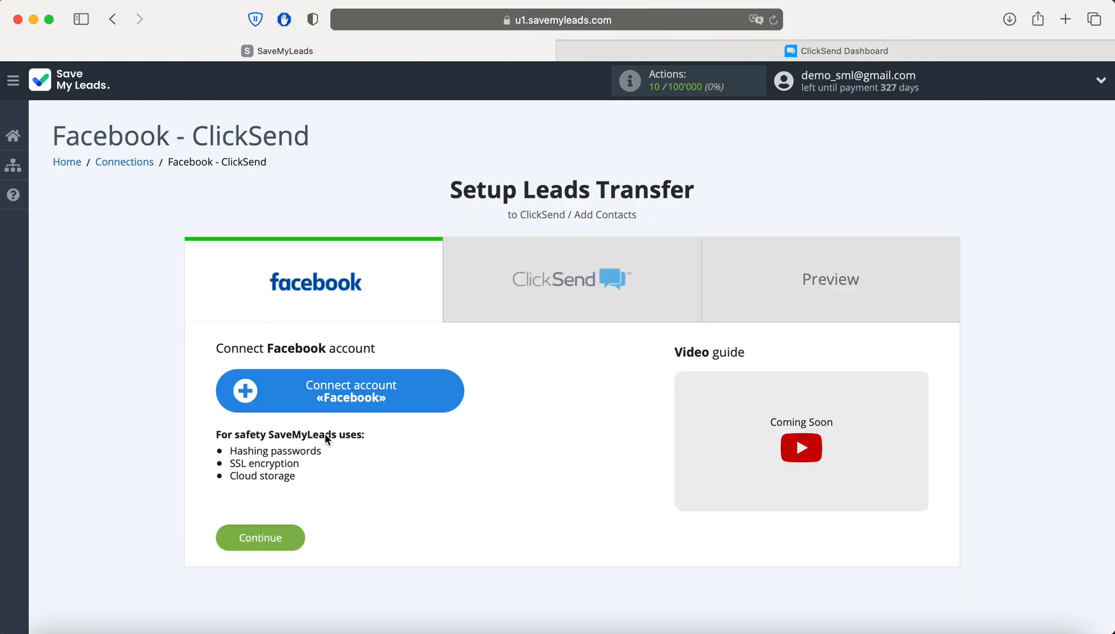
Start connecting a Facebook account and log in with the saved Facebook login and password.
click(428, 392)
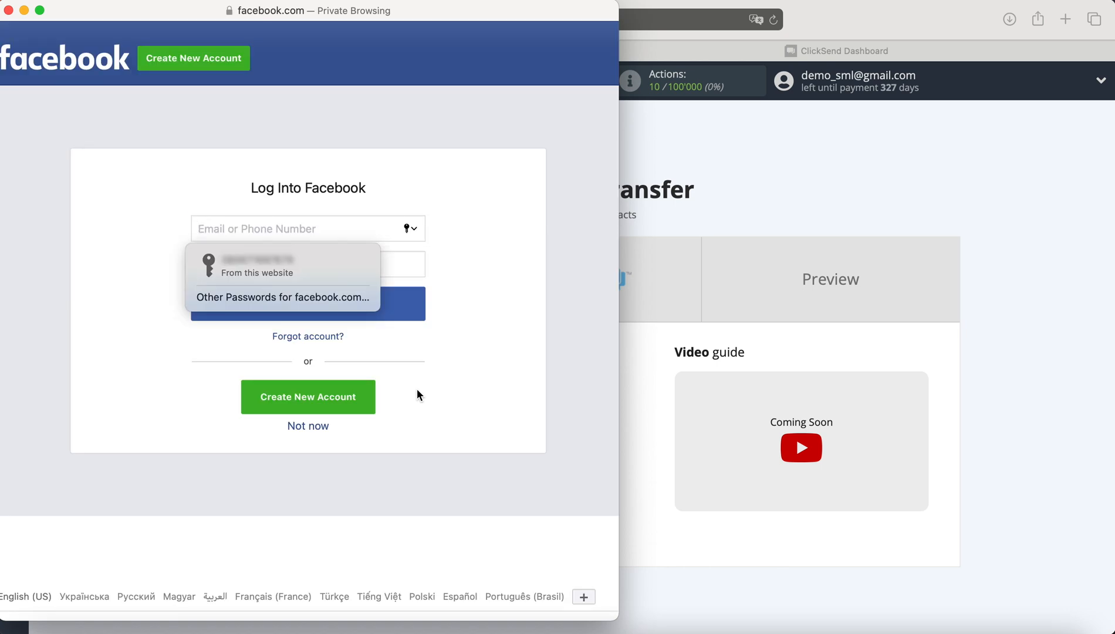
click(337, 273)
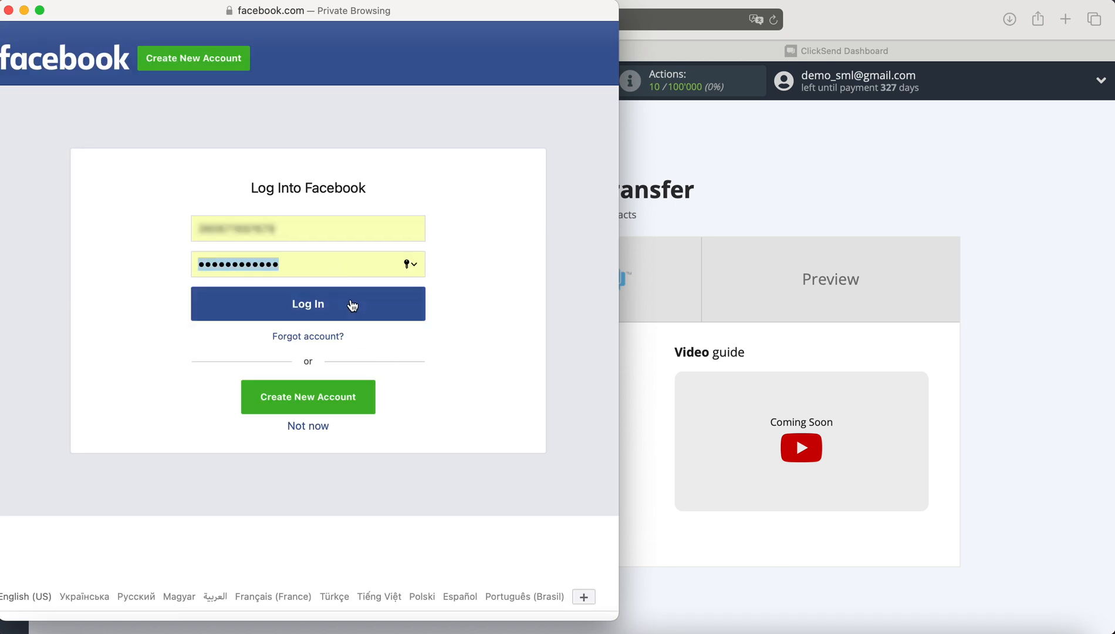
click(353, 304)
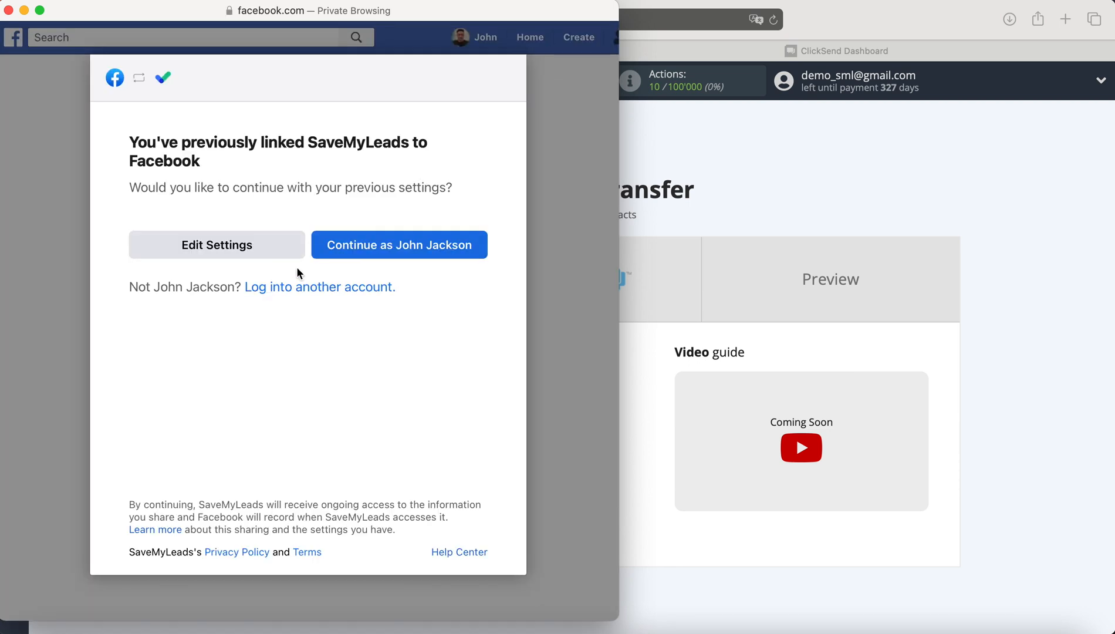
Edit the Facebook link settings, granting SaveMyLeads all listed permissions for the FB Lead Forms page.
click(278, 250)
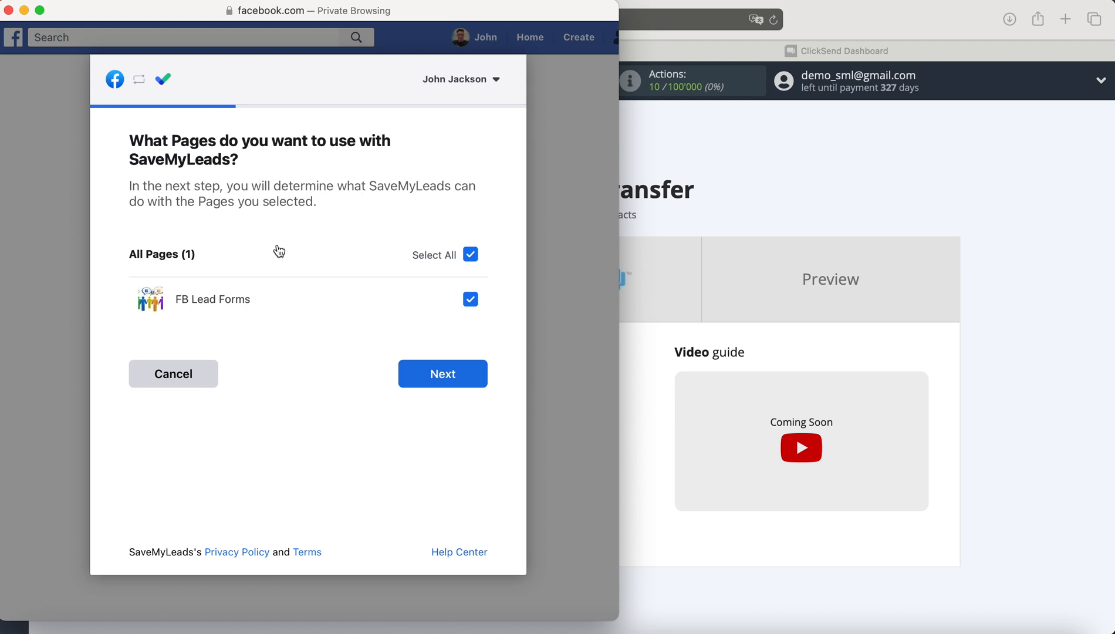
click(428, 373)
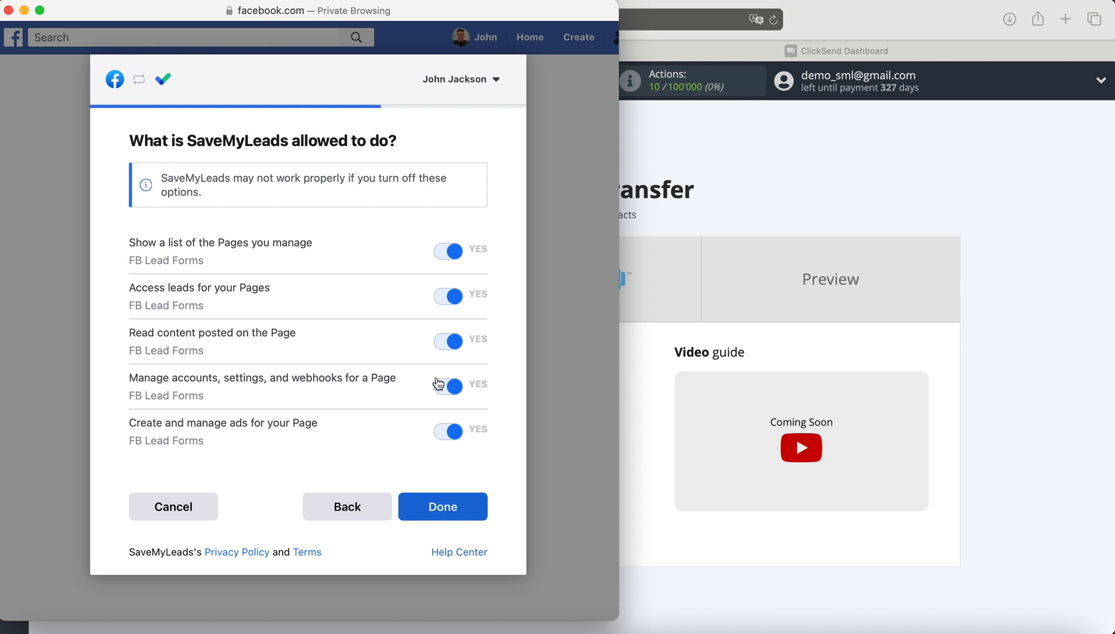
click(442, 505)
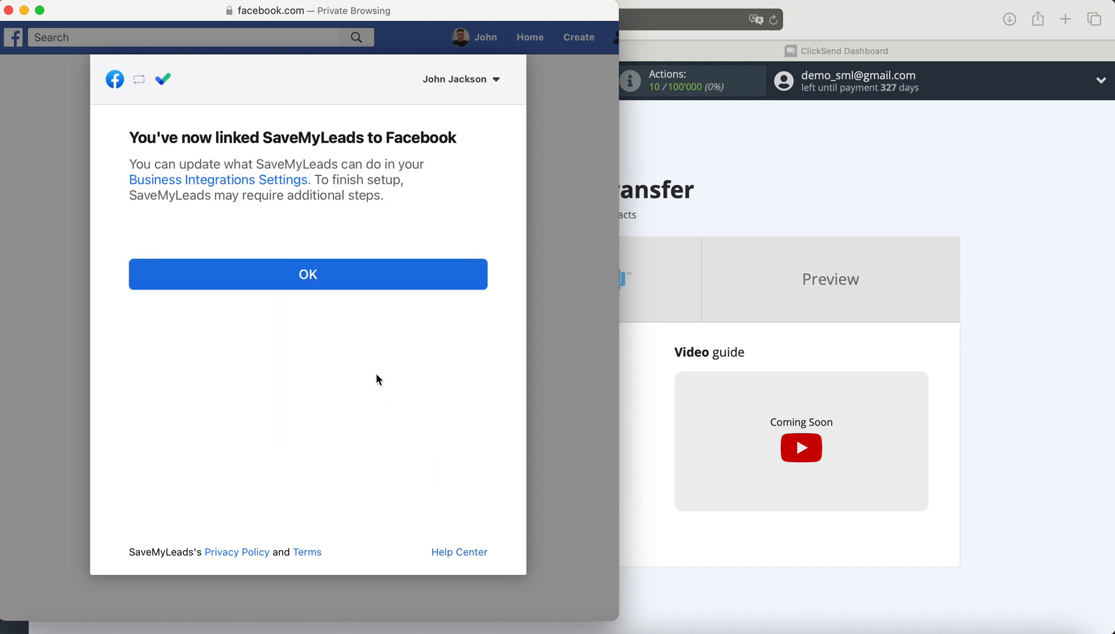
click(346, 286)
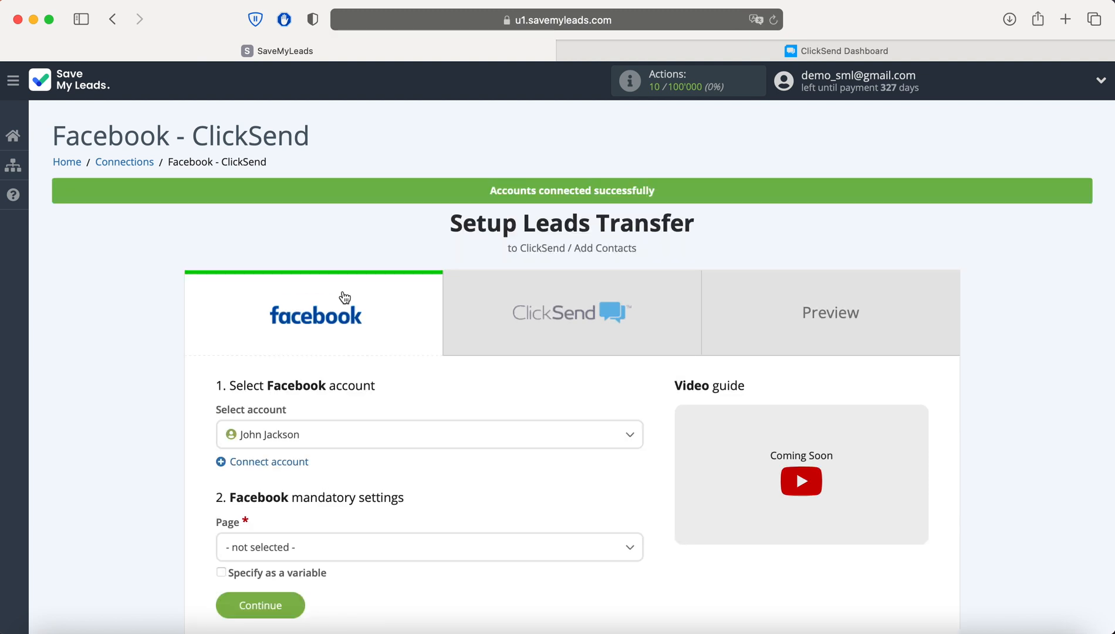
Configure the Facebook source with the connected account, page FB Lead Forms and form Lead Form 19.05.2021, and continue.
click(360, 434)
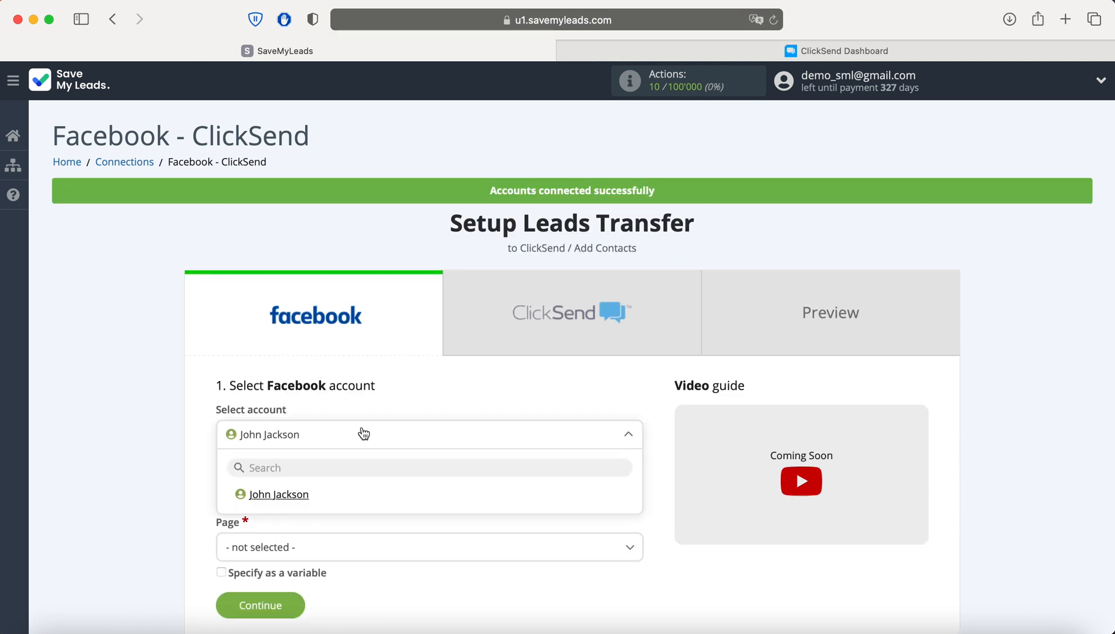
click(304, 496)
scroll(307, 497, down, 4)
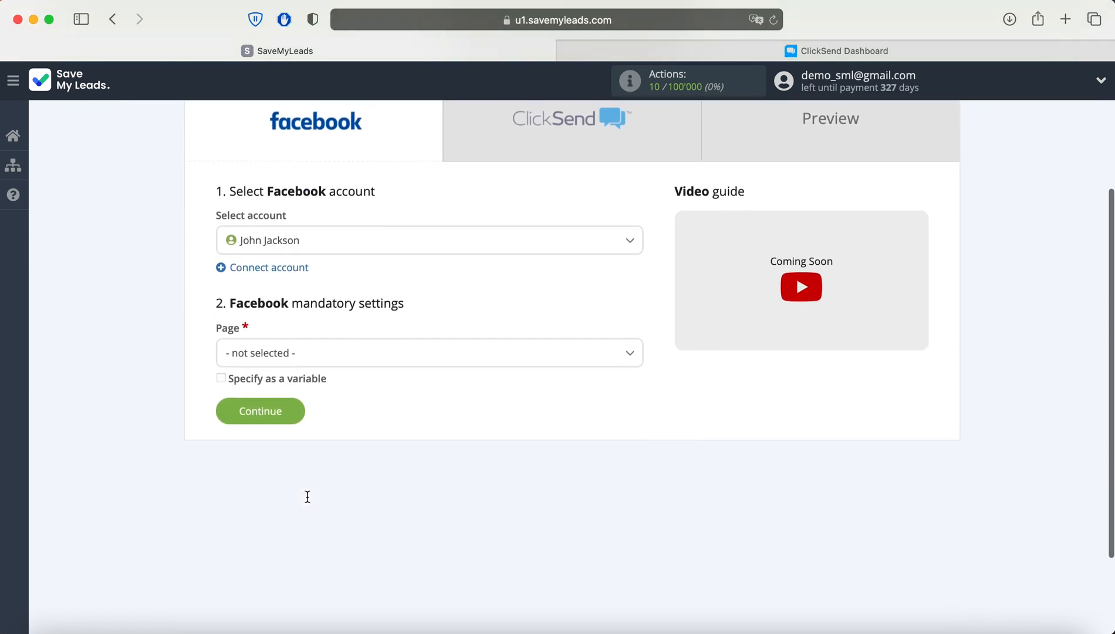
click(365, 352)
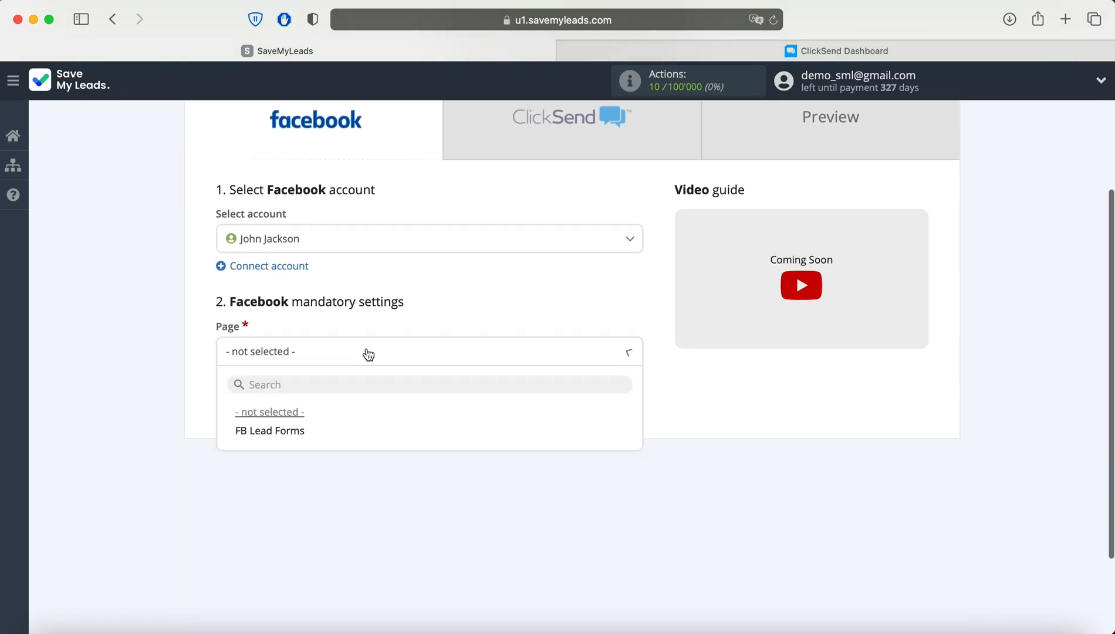
click(328, 432)
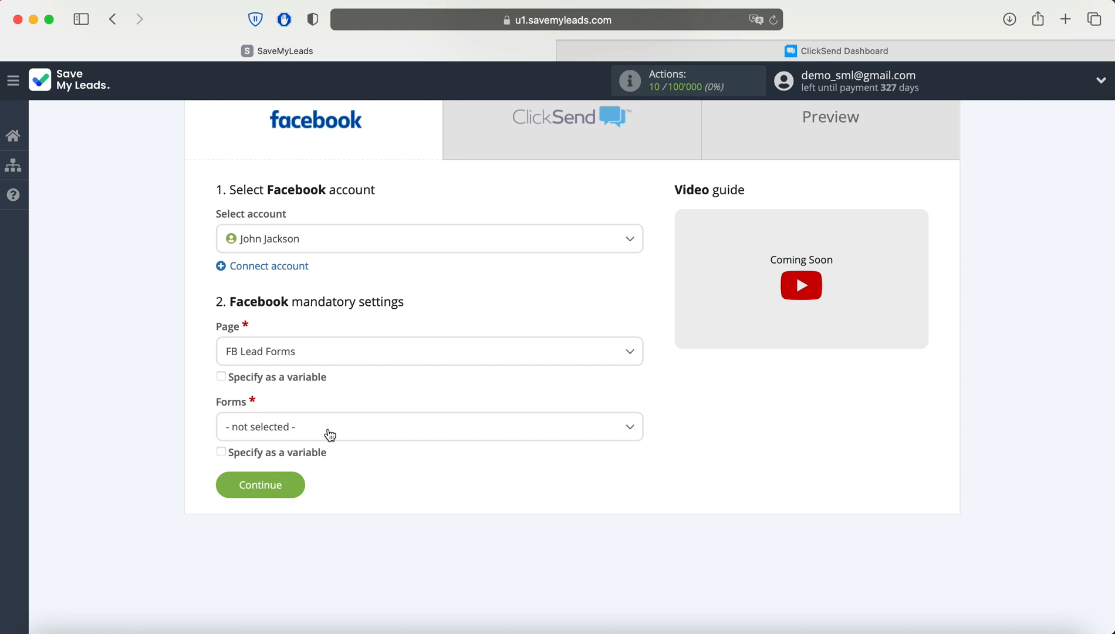
click(330, 434)
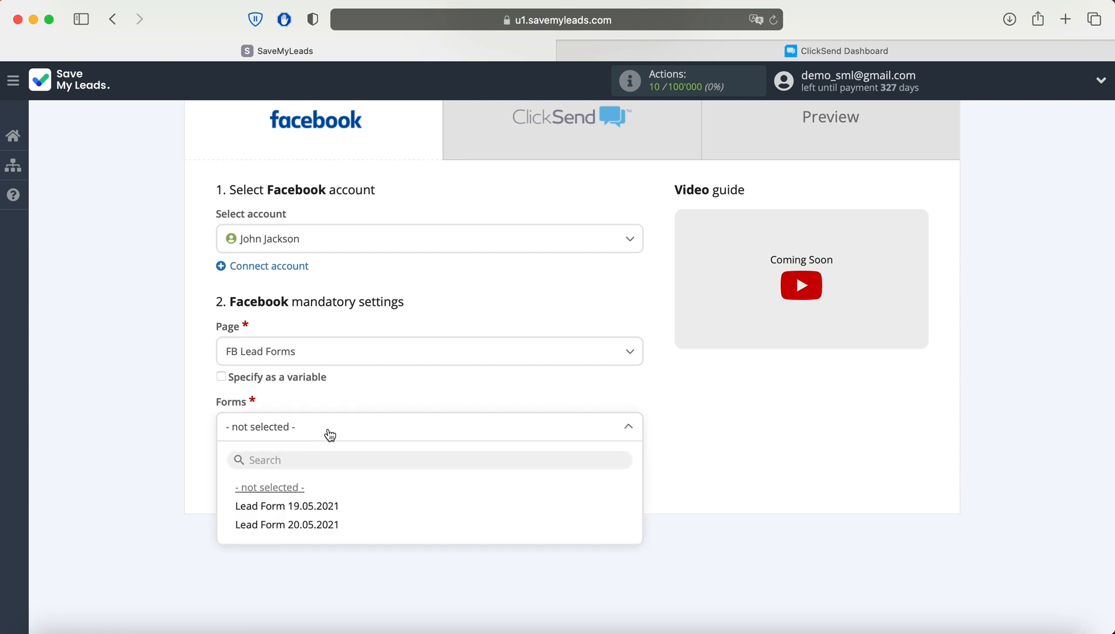
click(331, 508)
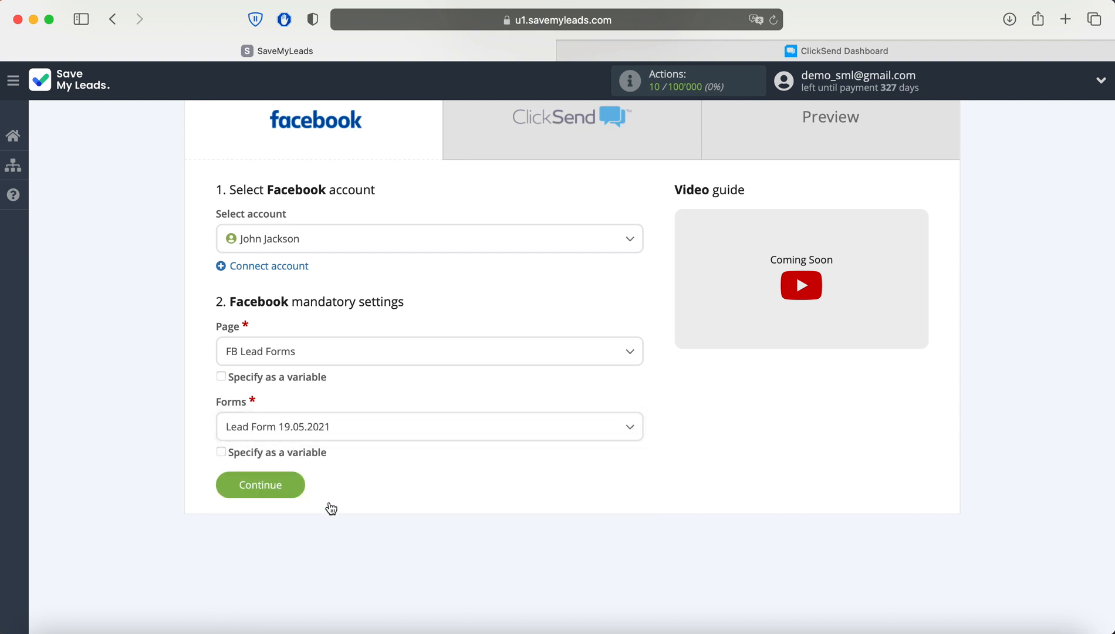
click(293, 486)
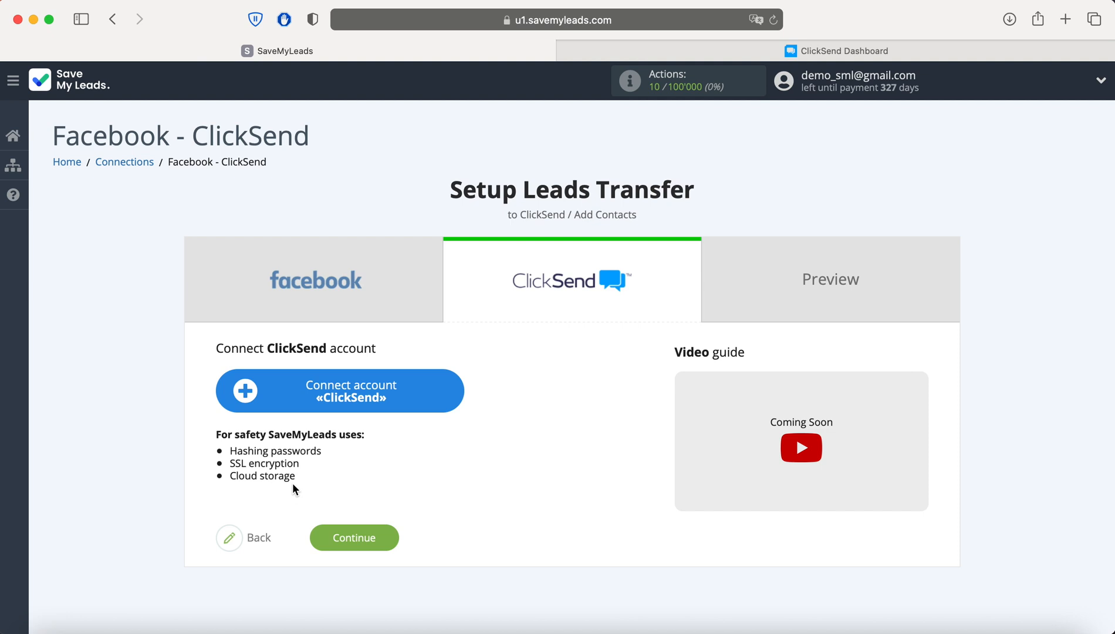
Connect a ClickSend account by pasting its login and password into the integration setup, and save it.
click(373, 399)
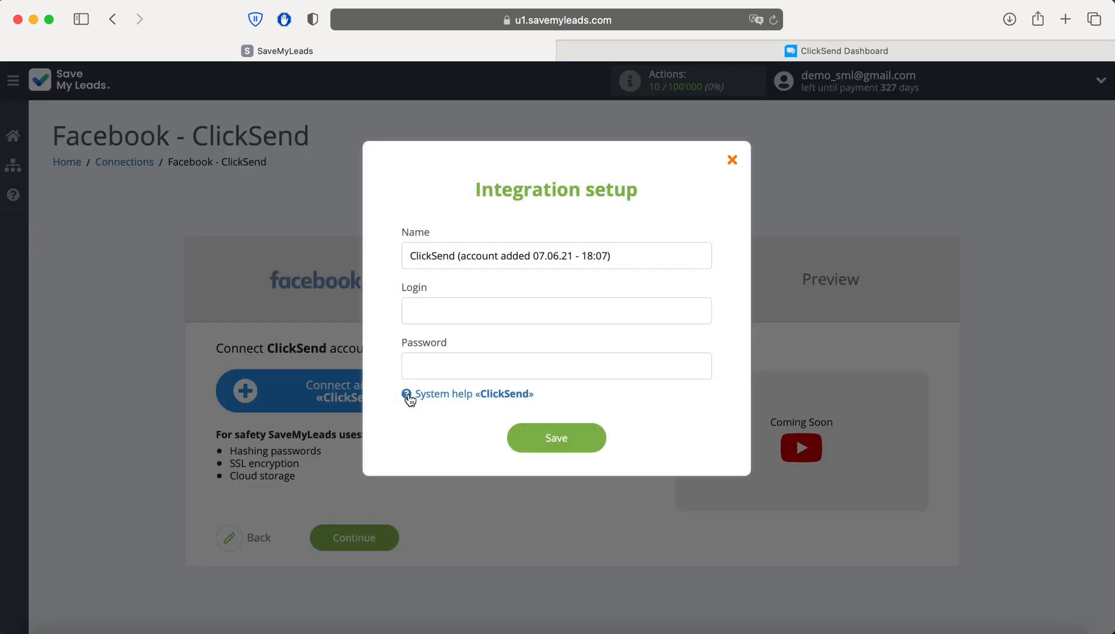
right_click(430, 321)
click(455, 359)
right_click(444, 361)
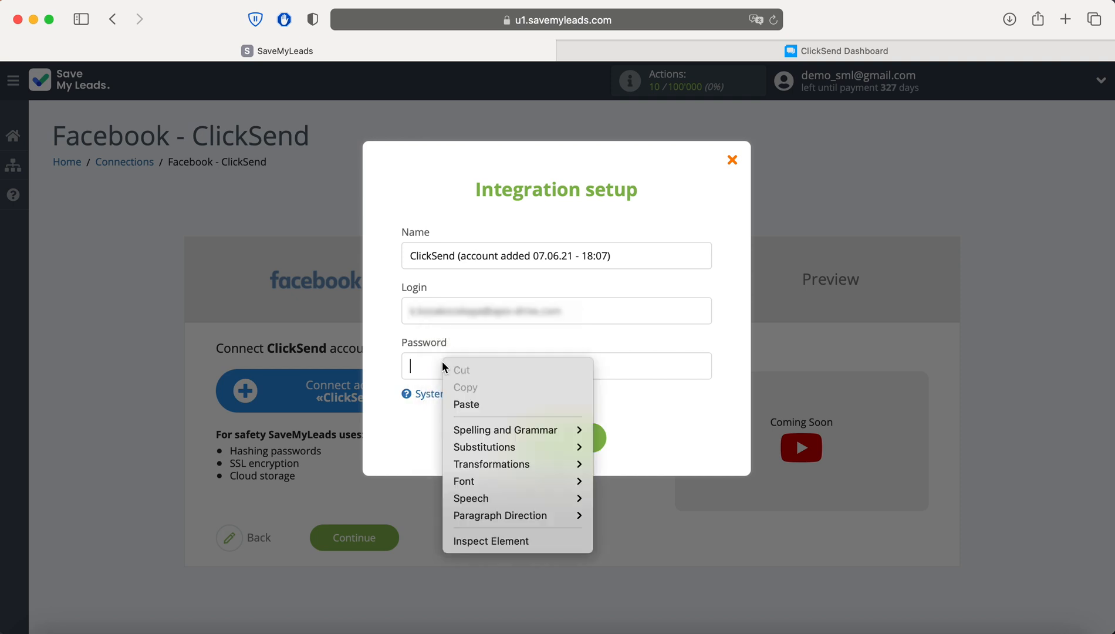
click(483, 403)
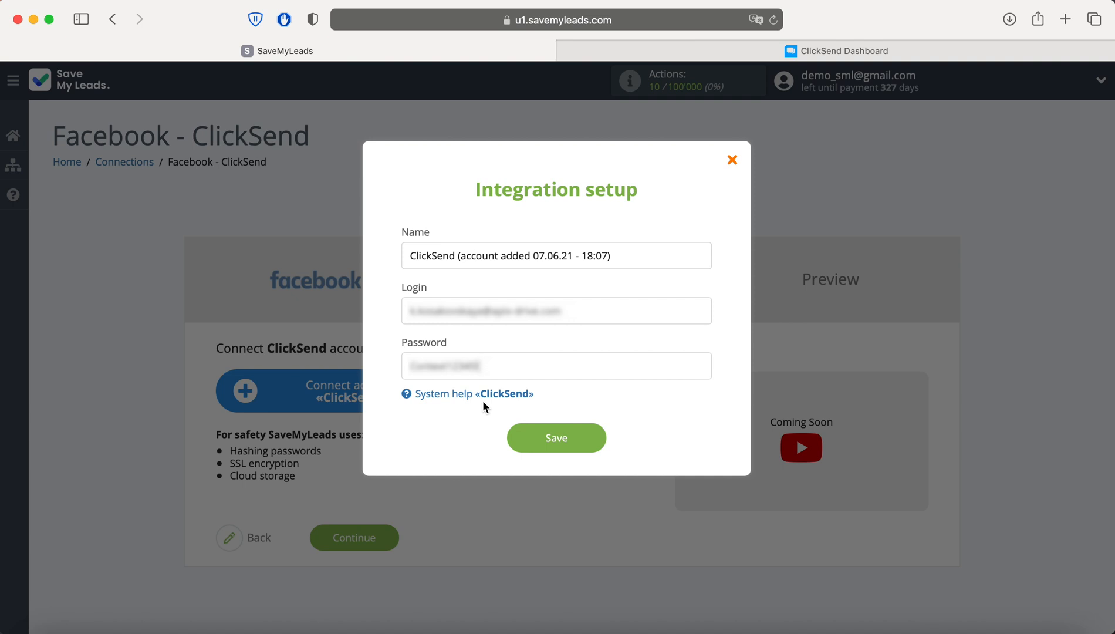
click(544, 448)
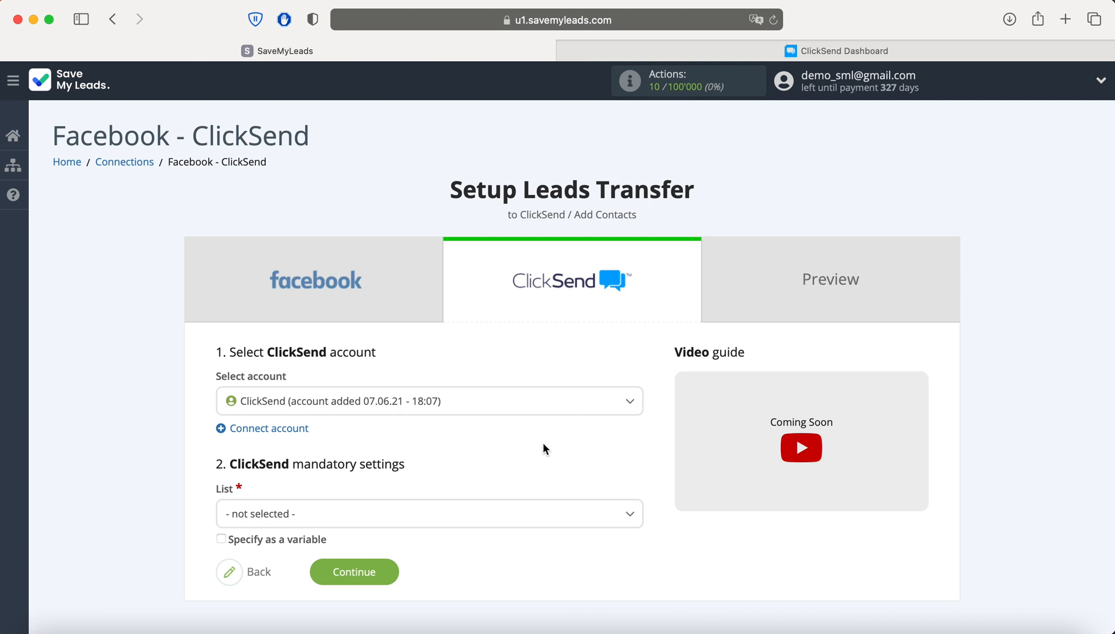
Select the newly connected ClickSend account and choose Facebook Leads as the destination list.
click(441, 401)
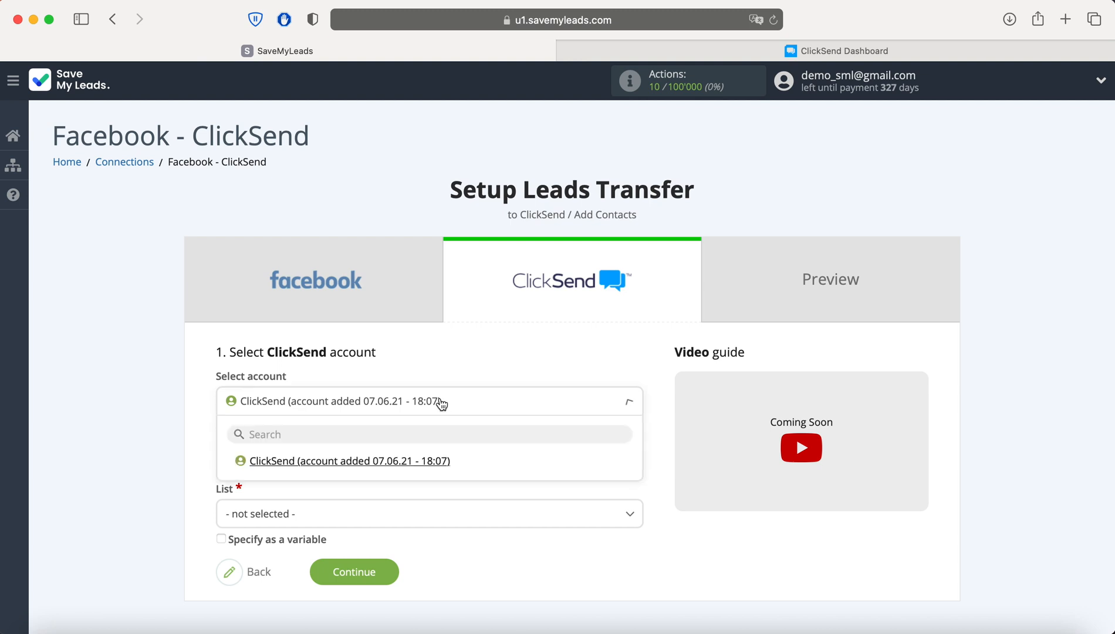
click(433, 463)
scroll(433, 462, down, 5)
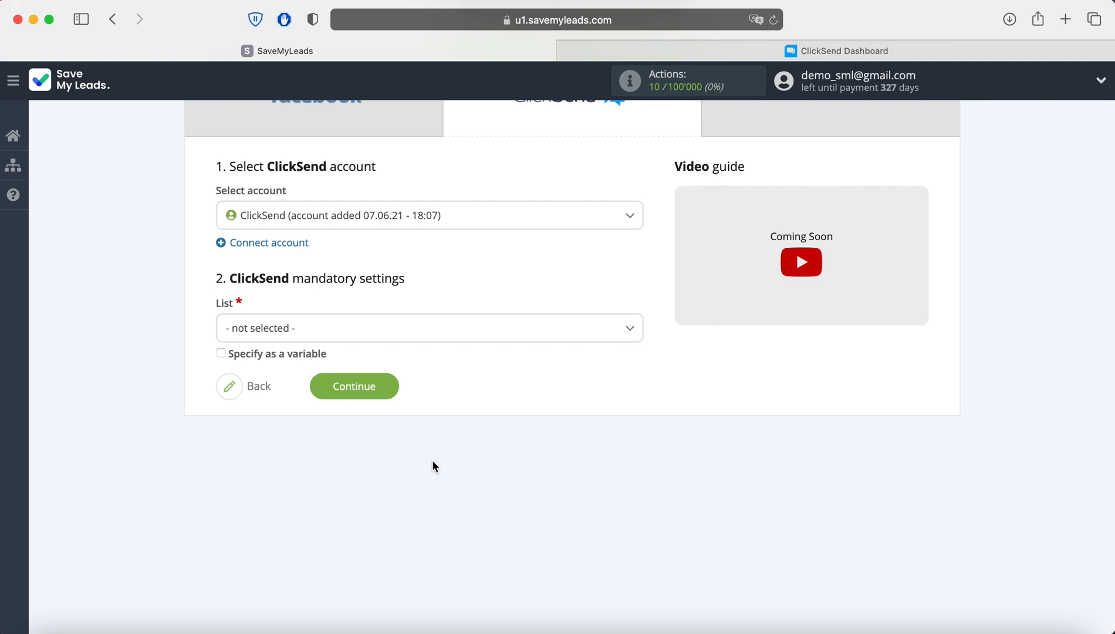
click(428, 334)
click(298, 446)
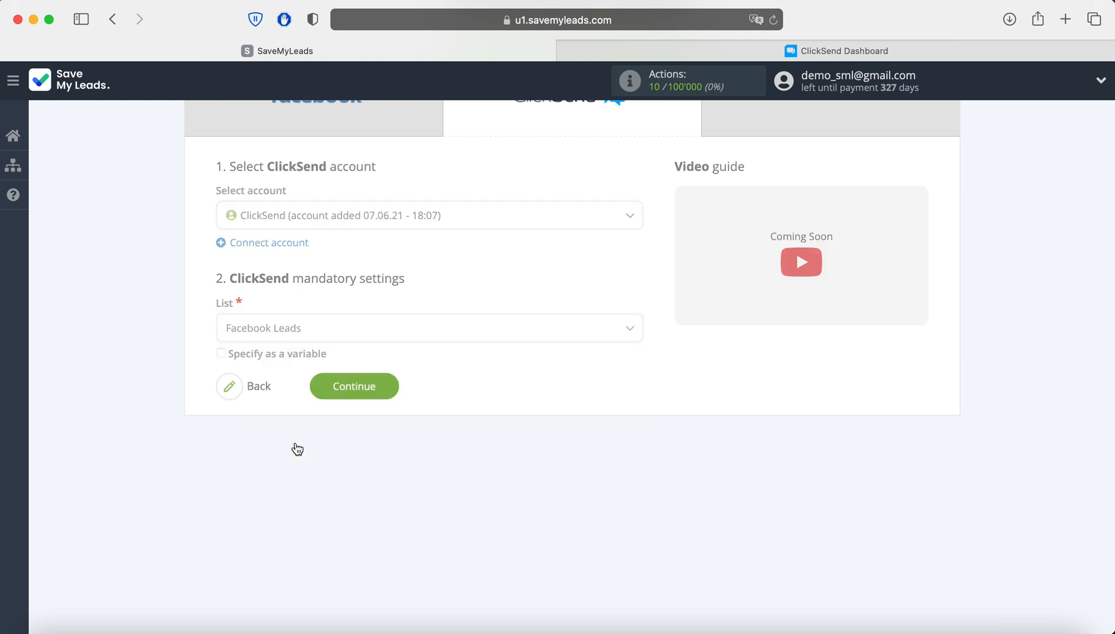
Review the contact field mapping and the variables offered for E-mail, keep the default assignments, and continue to the lead data preview.
scroll(296, 448, down, 4)
scroll(295, 446, down, 1)
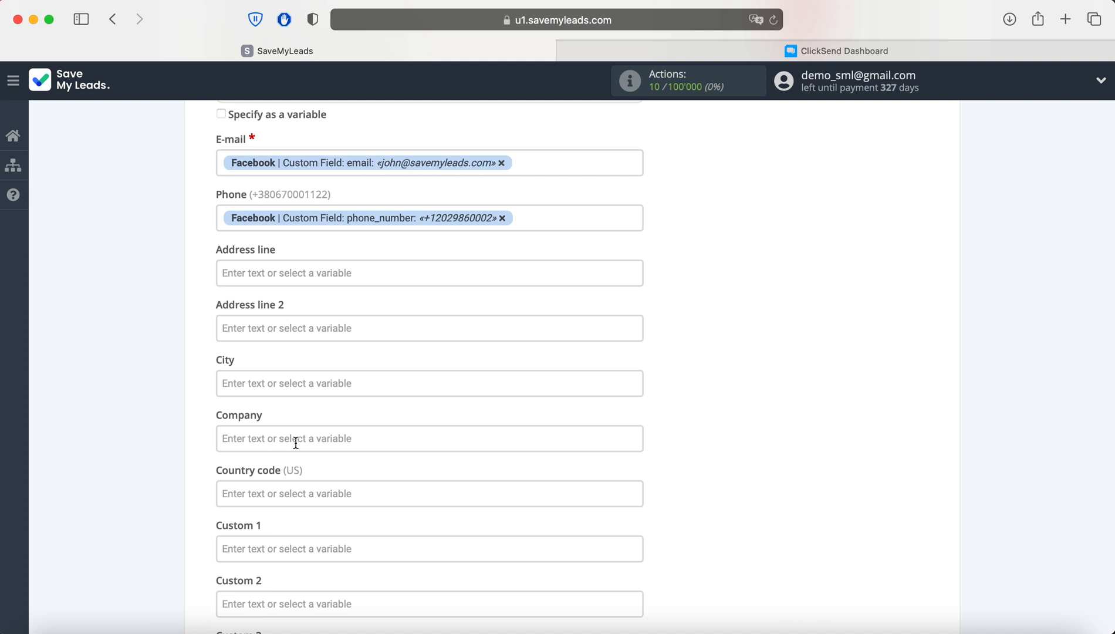
click(592, 166)
scroll(525, 376, down, 5)
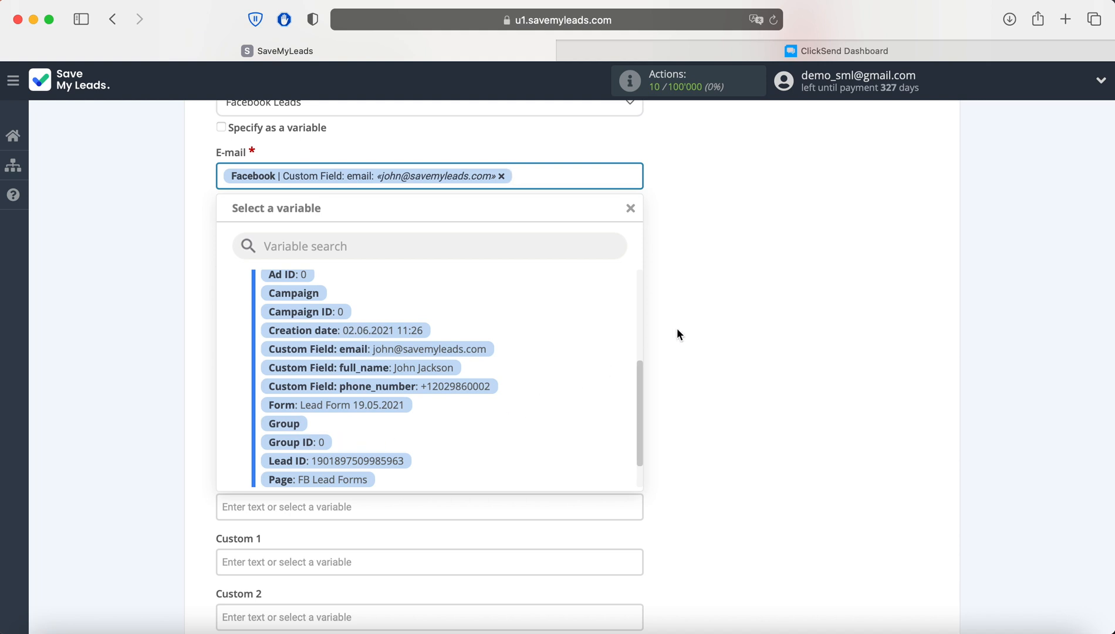
click(727, 301)
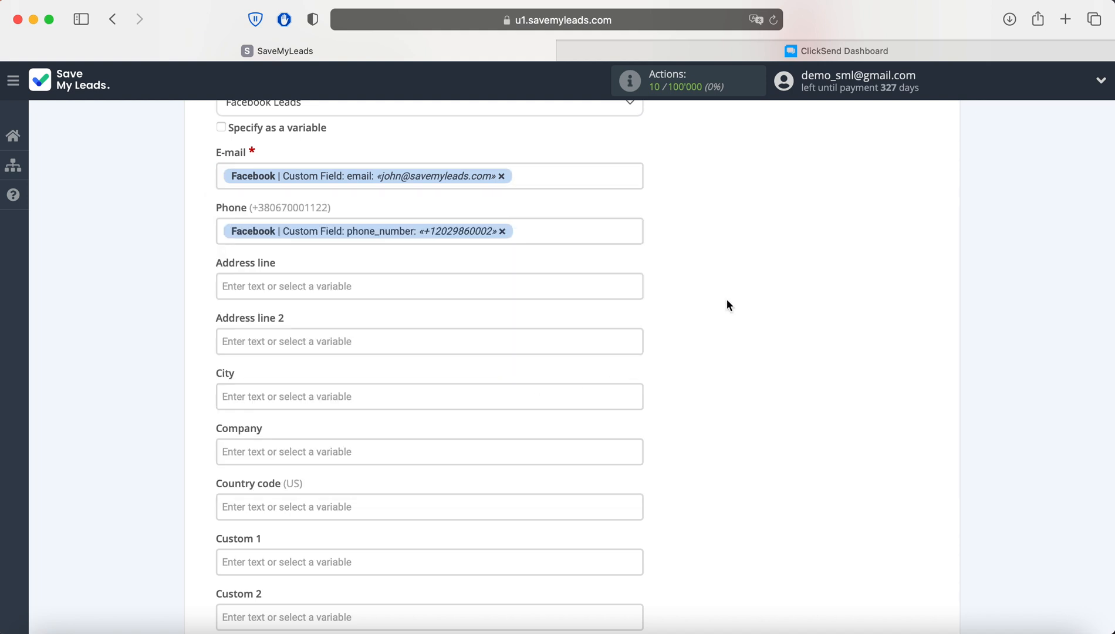
scroll(726, 300, down, 6)
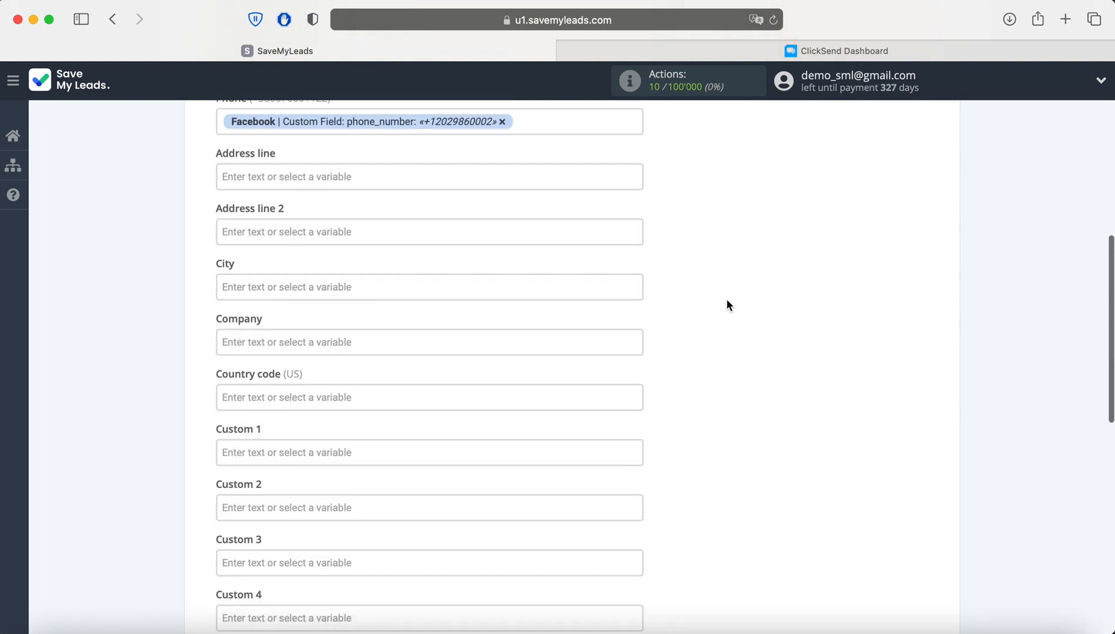
scroll(727, 302, down, 3)
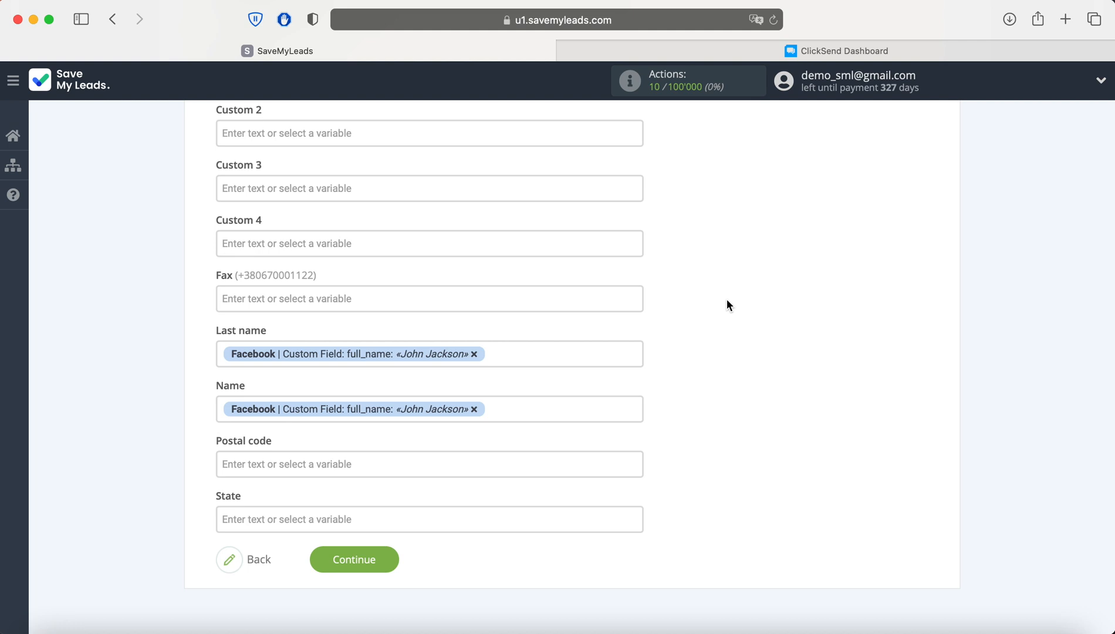
click(373, 560)
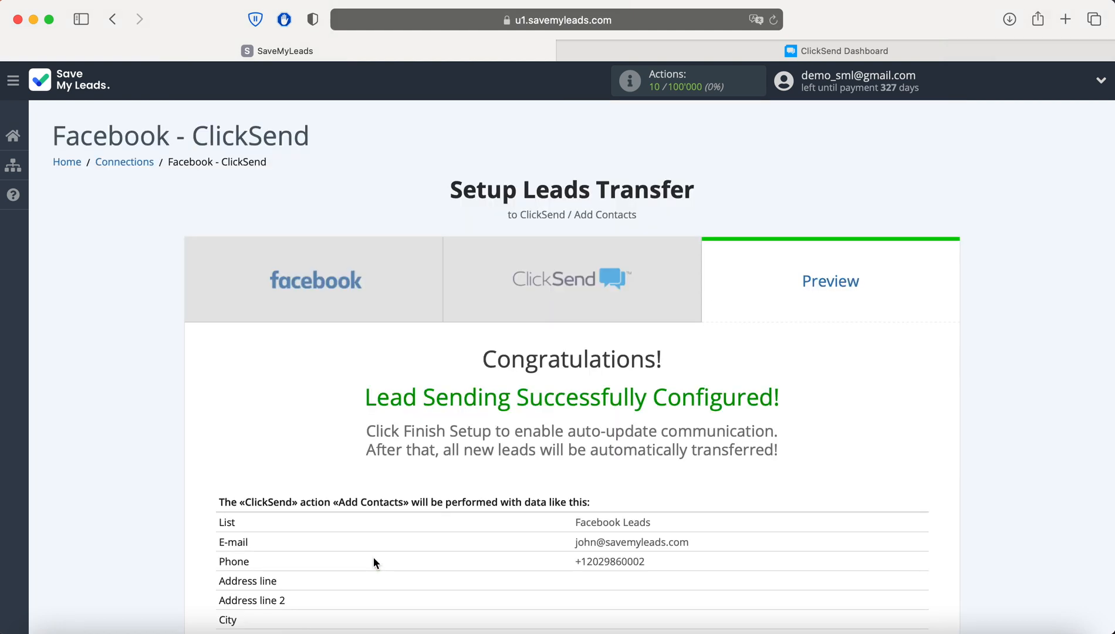
scroll(373, 557, down, 5)
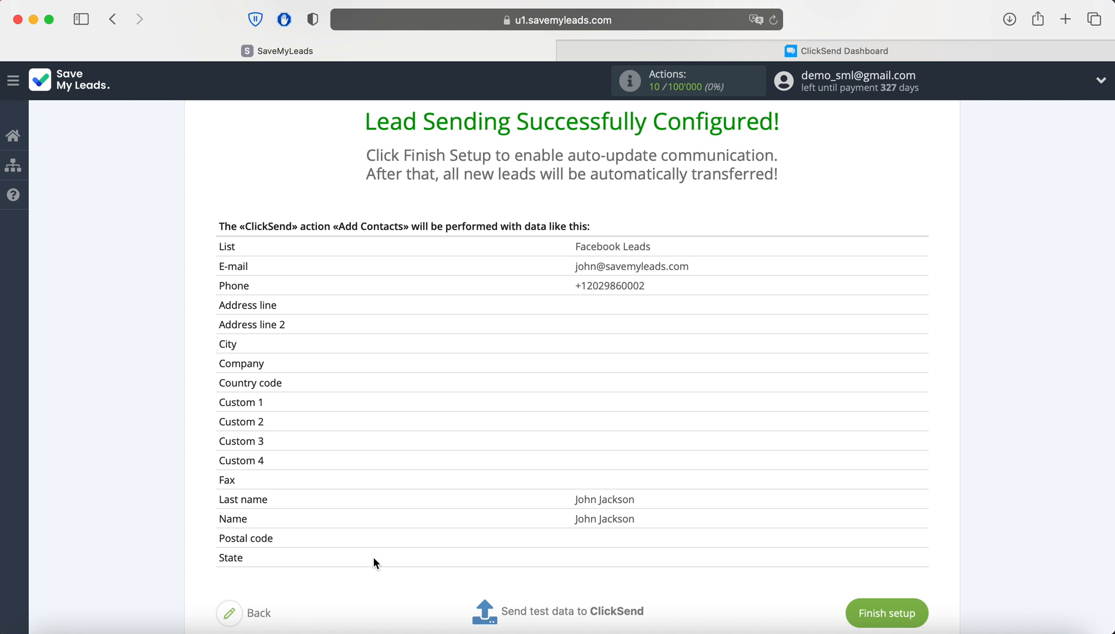
Send the test lead data to ClickSend and check the Facebook Leads contact list in the ClickSend dashboard.
click(552, 616)
click(794, 57)
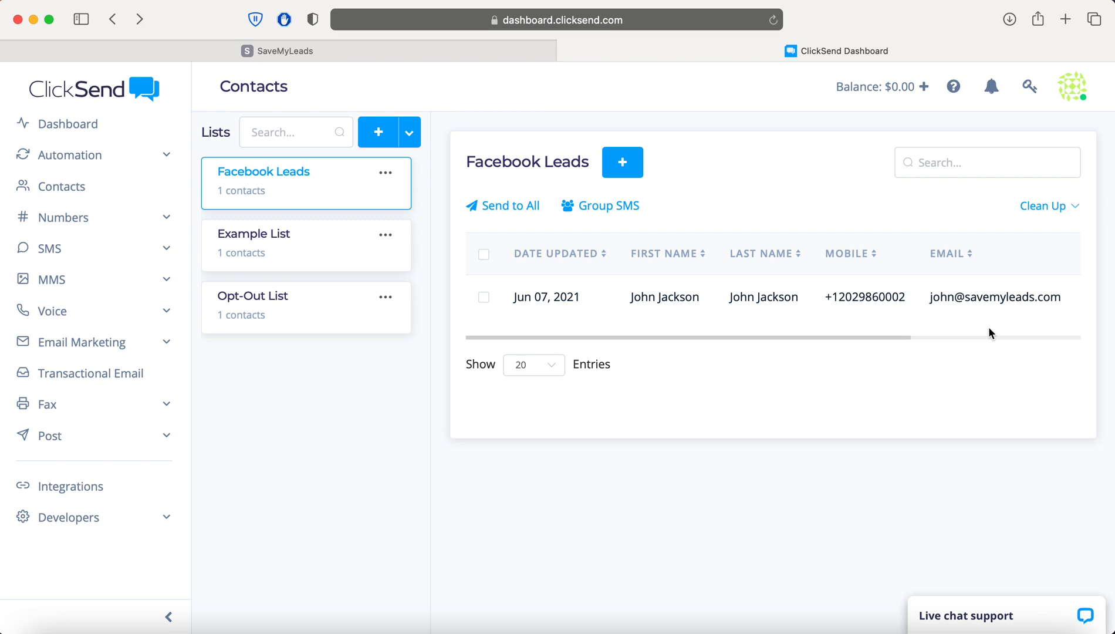
Return to SaveMyLeads and finish the setup of the Facebook - ClickSend connection.
click(436, 47)
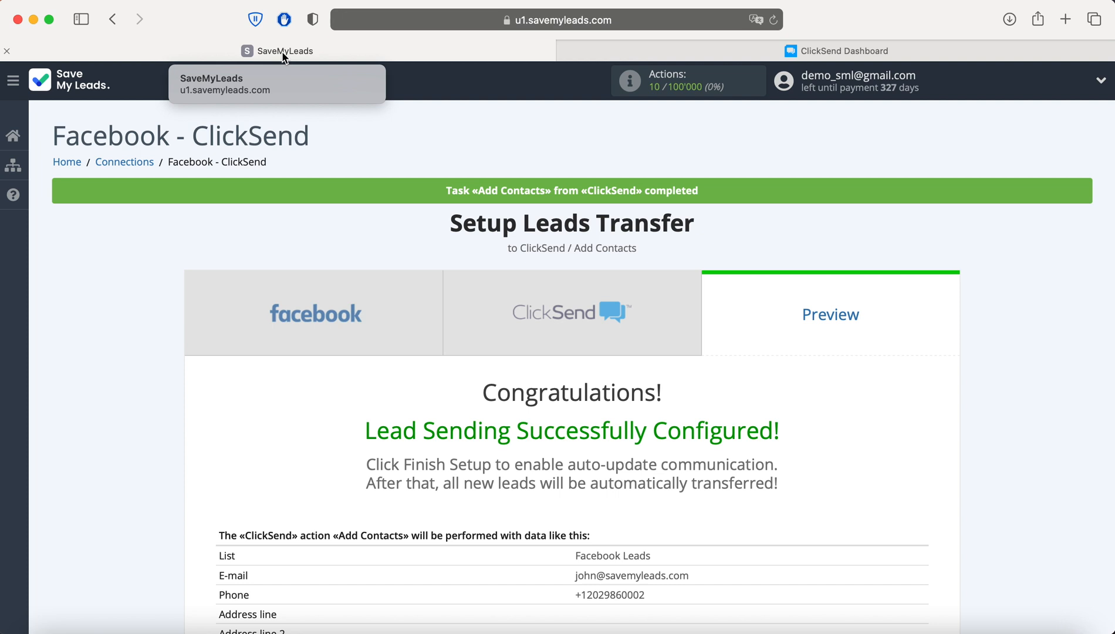
scroll(1029, 299, down, 8)
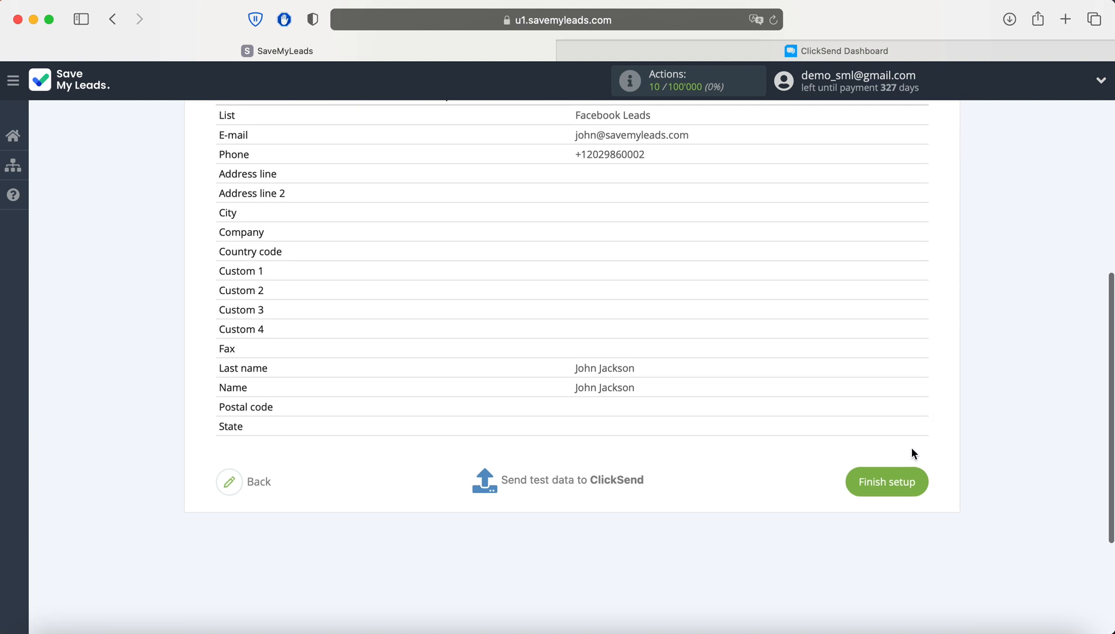
click(882, 487)
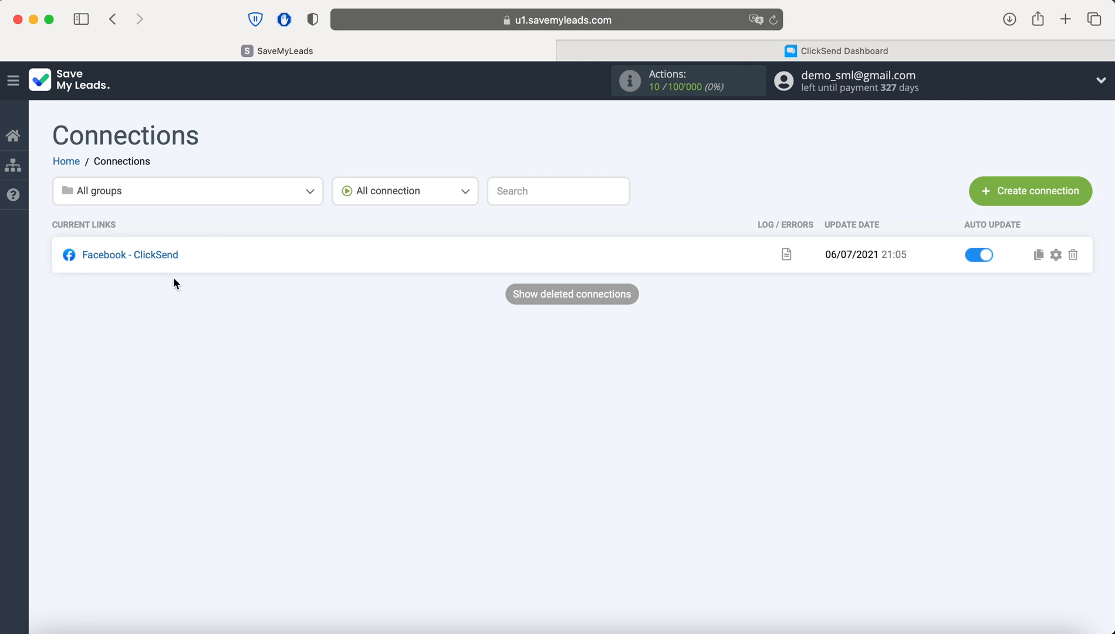
Rename the connection to "Facebook - ClickSend LeadForm 19.05.2021" in its link settings and save it.
click(1056, 254)
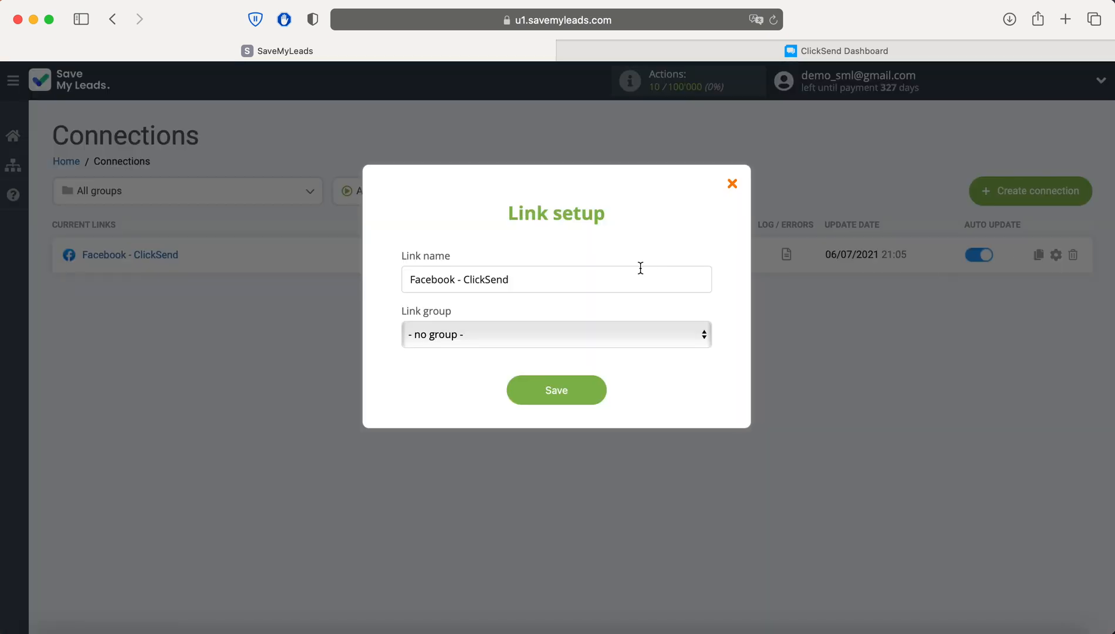
click(599, 273)
text(LeadForm 19.05.2021)
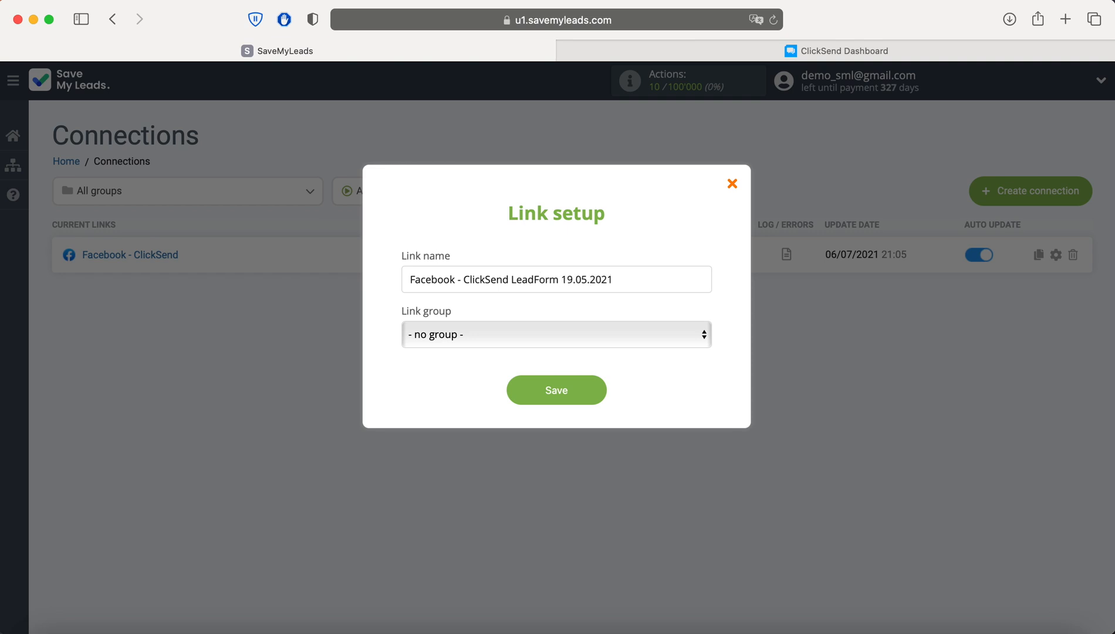
click(561, 388)
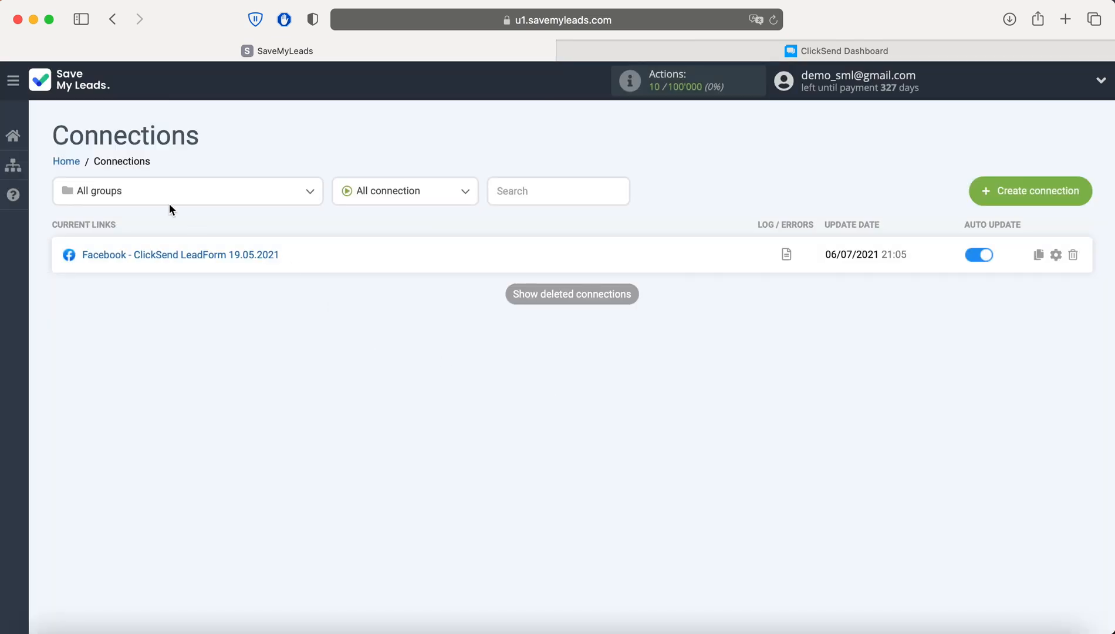